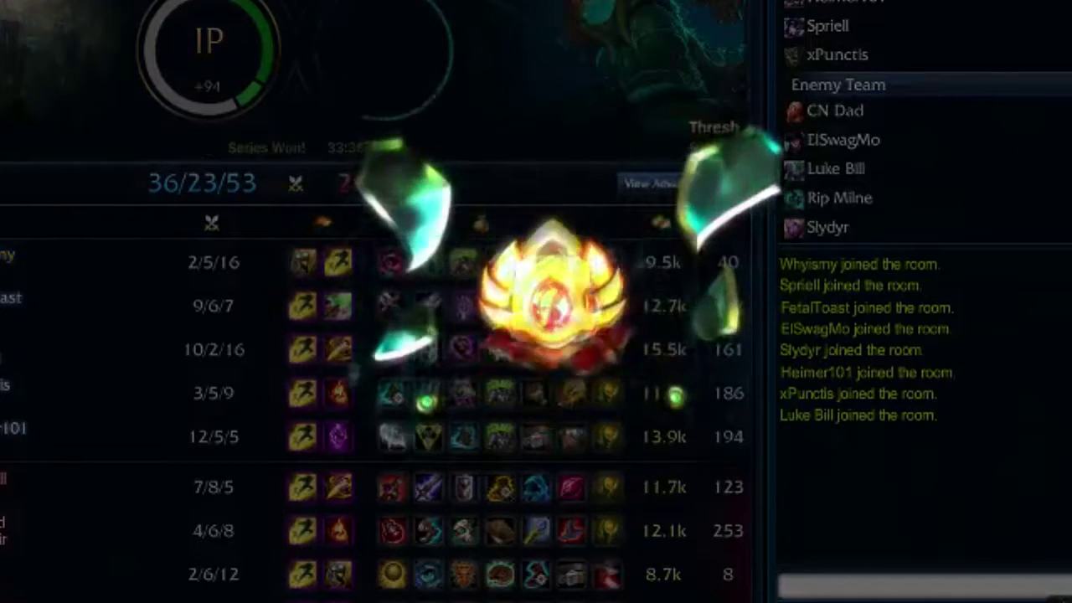
pyautogui.click(675, 392)
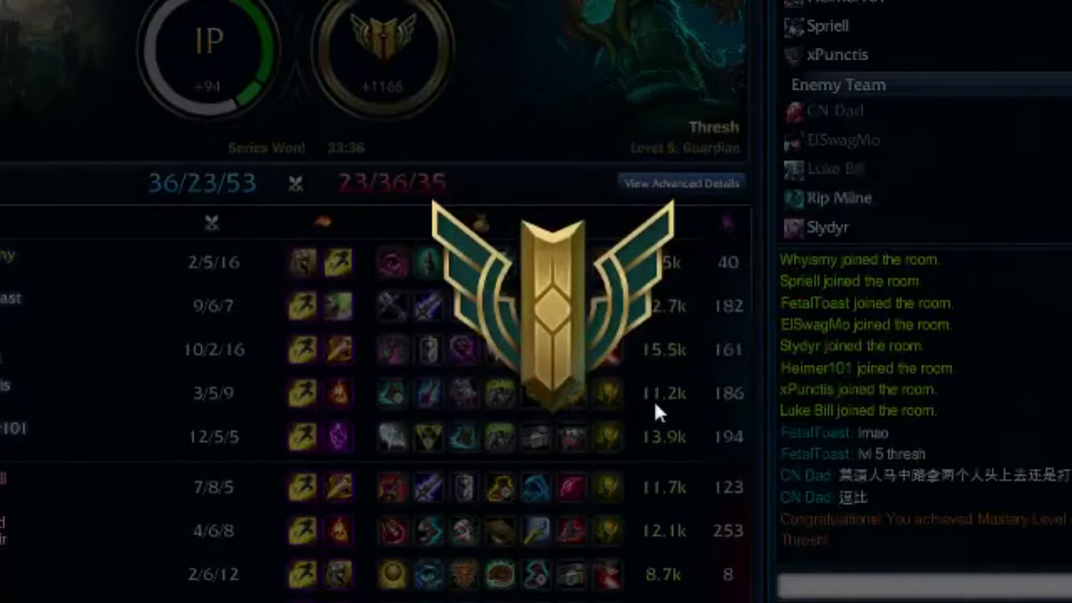